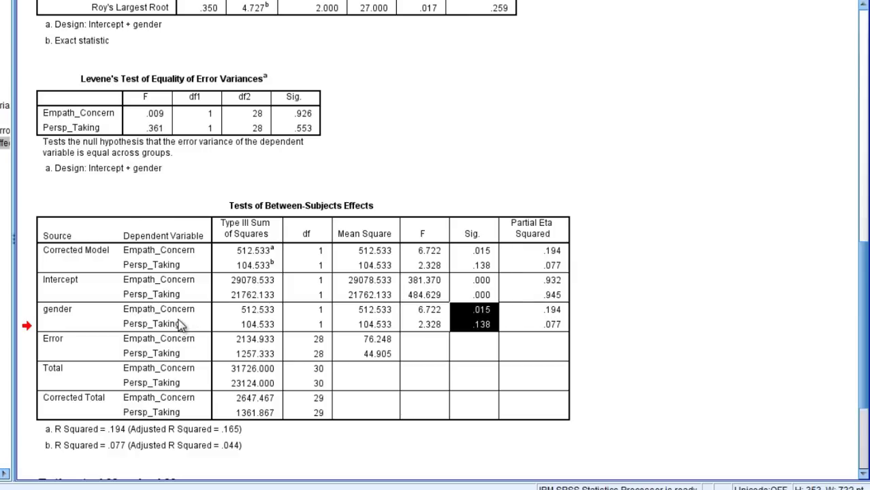
Pick out the gender effect's significance values (.015, .138) and its Persp_Taking and Empath_Concern rows.
click(475, 312)
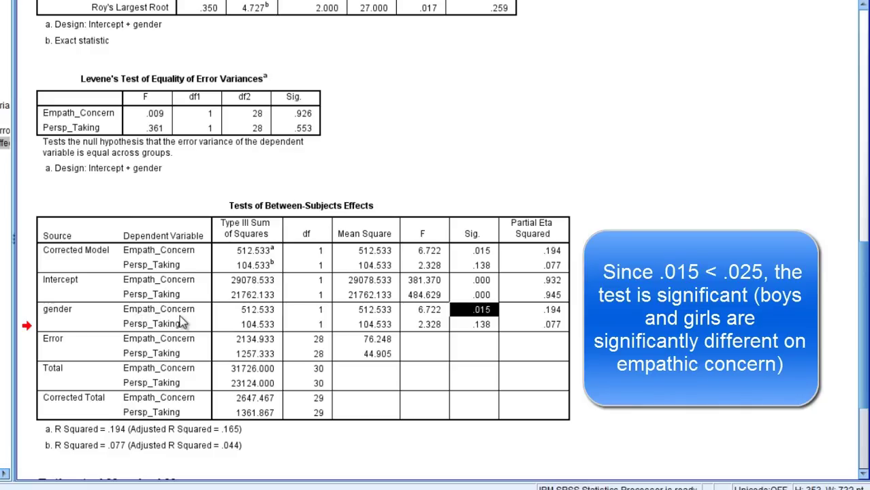
click(481, 325)
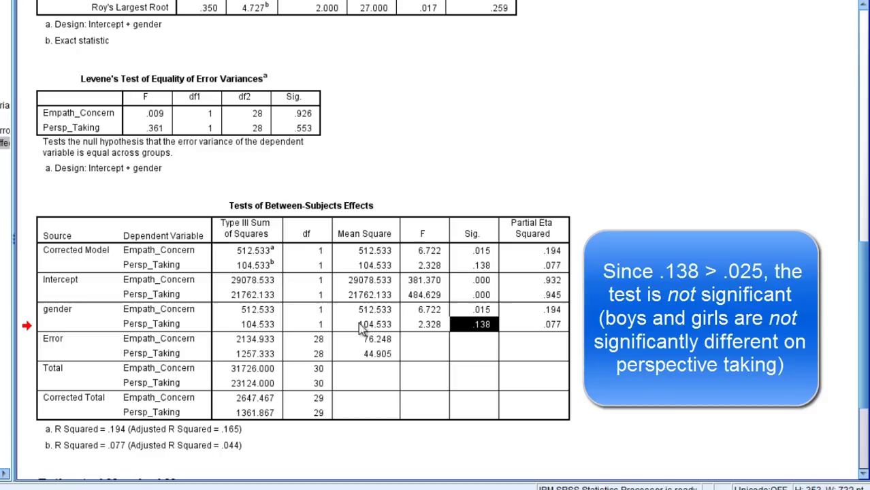
click(159, 327)
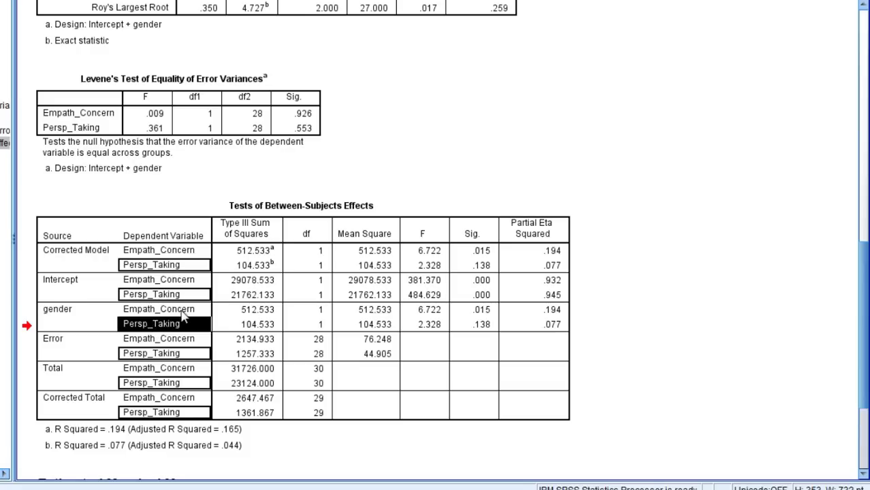
scroll(852, 301, down, 3)
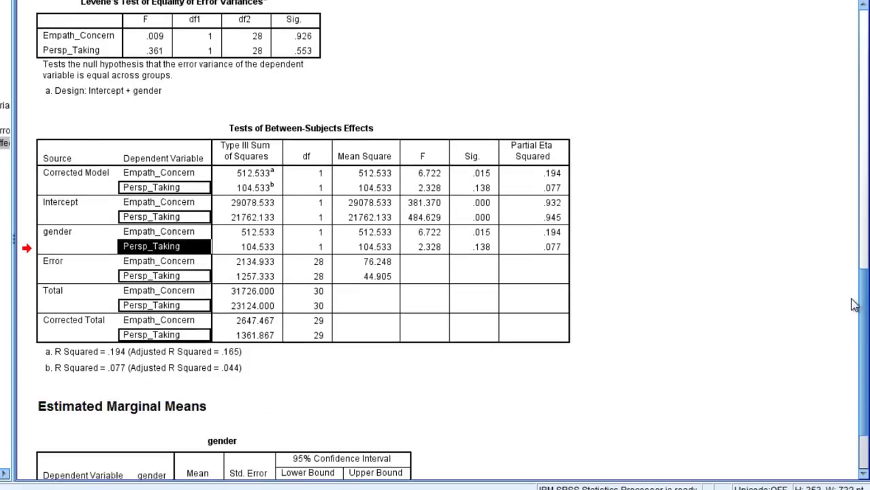
scroll(854, 304, down, 3)
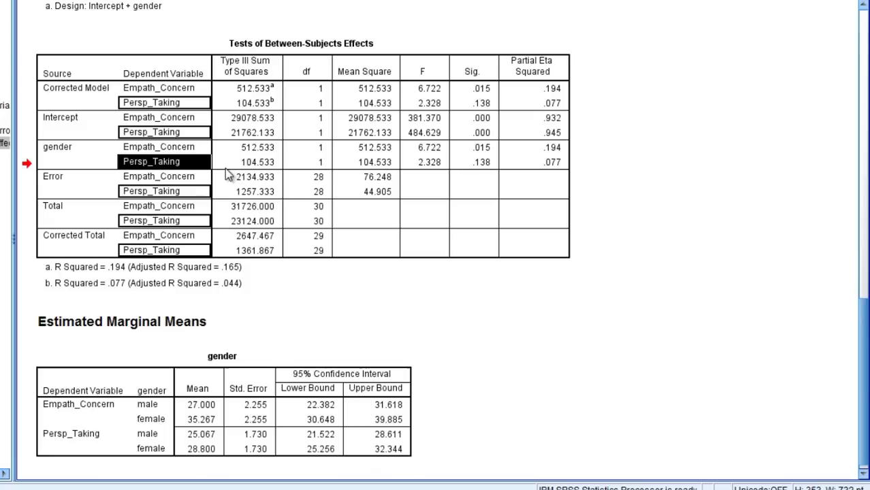
click(174, 150)
click(488, 148)
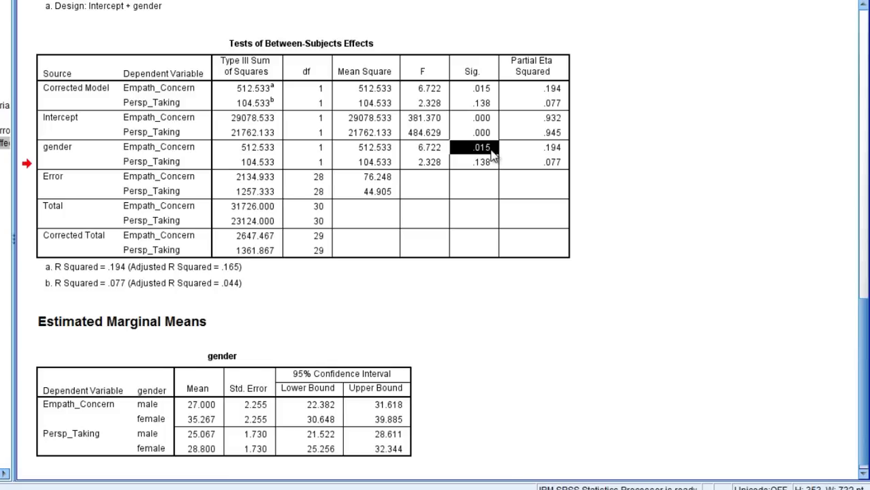
Check Descriptive Statistics, then select the gender Estimated Marginal Means table (27.000 males, 35.267 females).
click(173, 332)
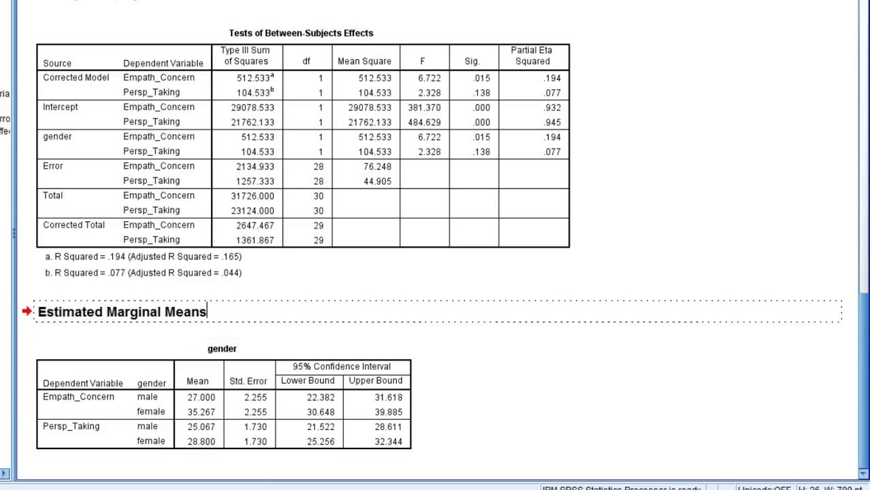
drag(863, 348, 859, 38)
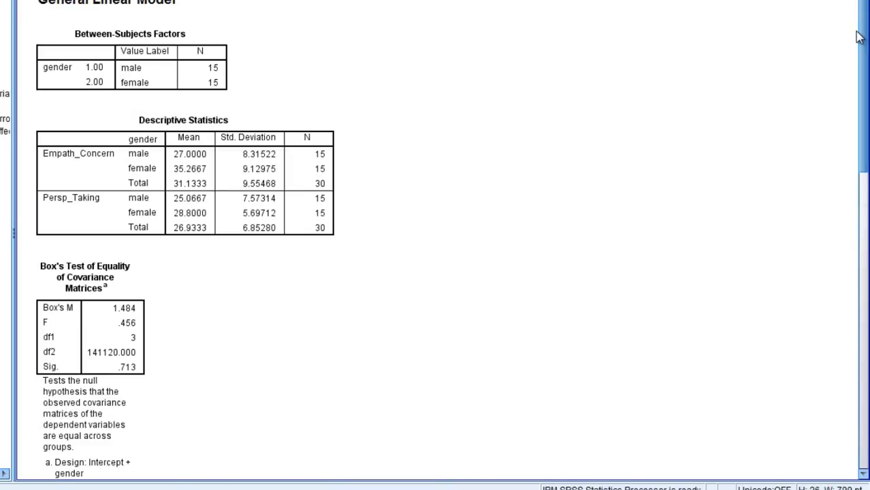
click(192, 139)
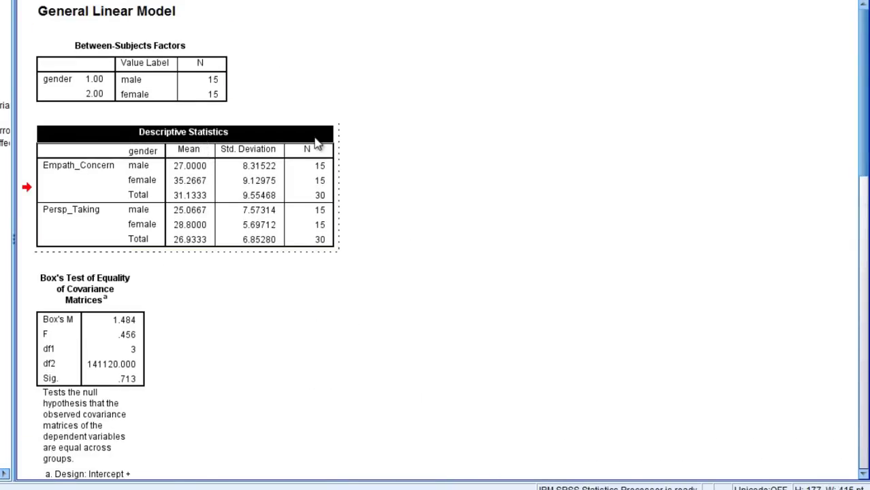
drag(857, 32, 844, 467)
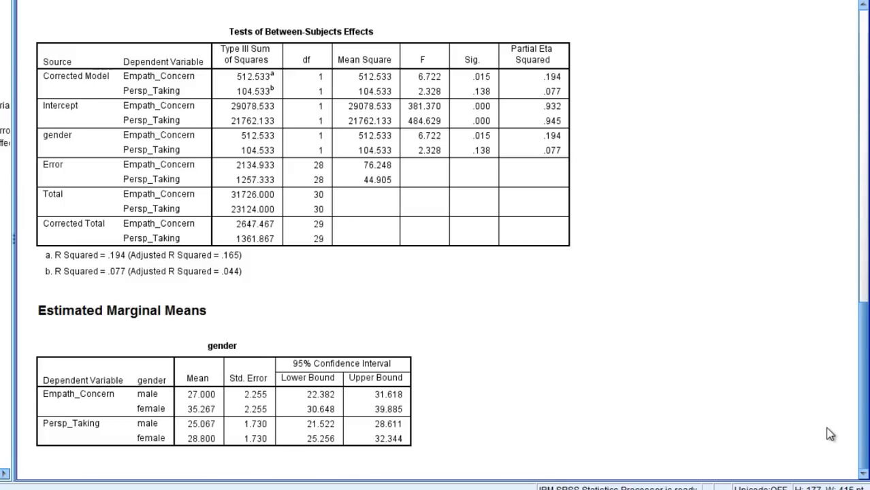
click(115, 359)
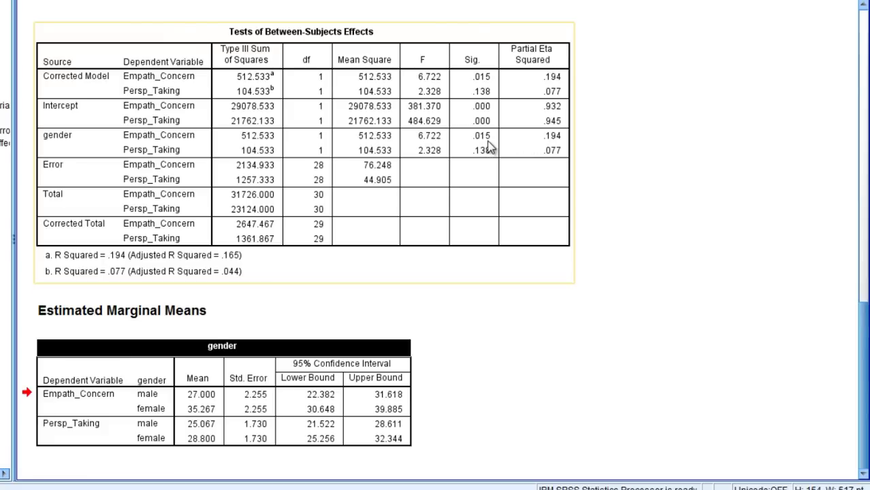
click(201, 396)
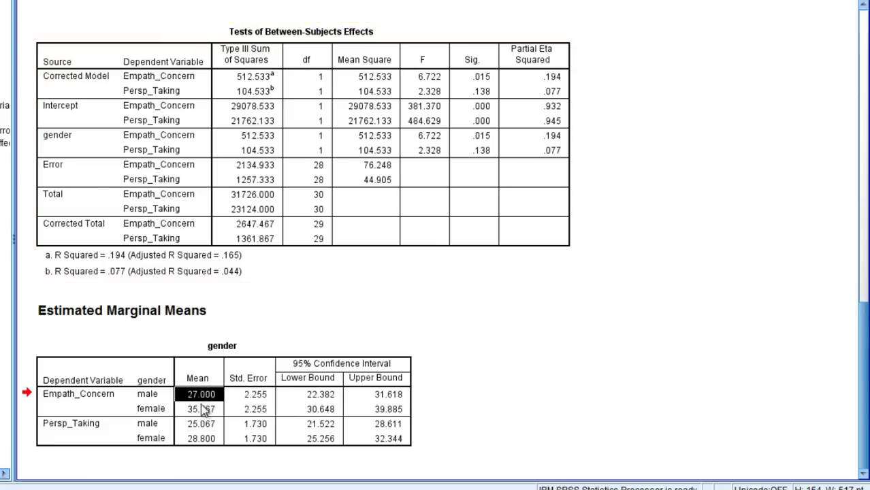
shift+click(203, 411)
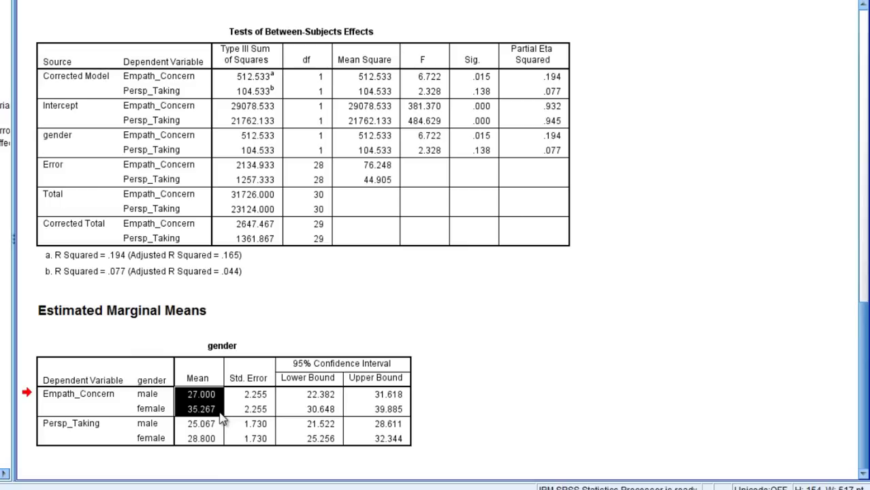
drag(219, 423, 211, 439)
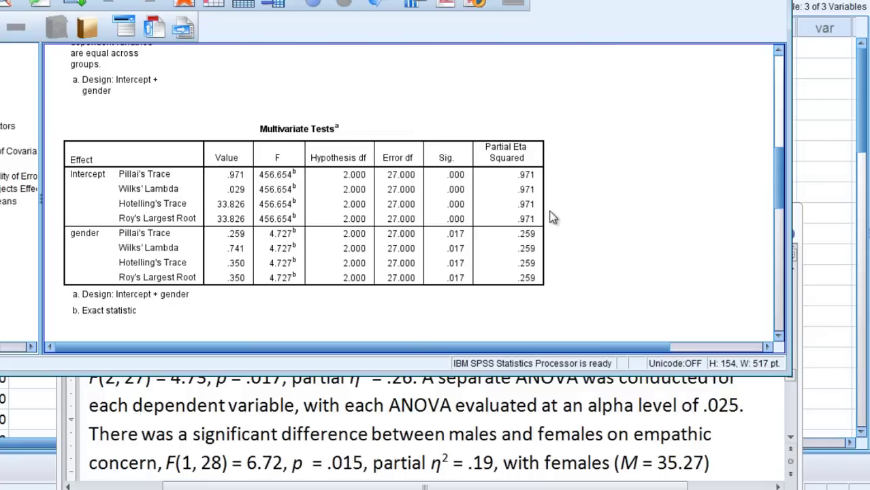
Select the Multivariate Tests table and activate it for editing.
click(297, 158)
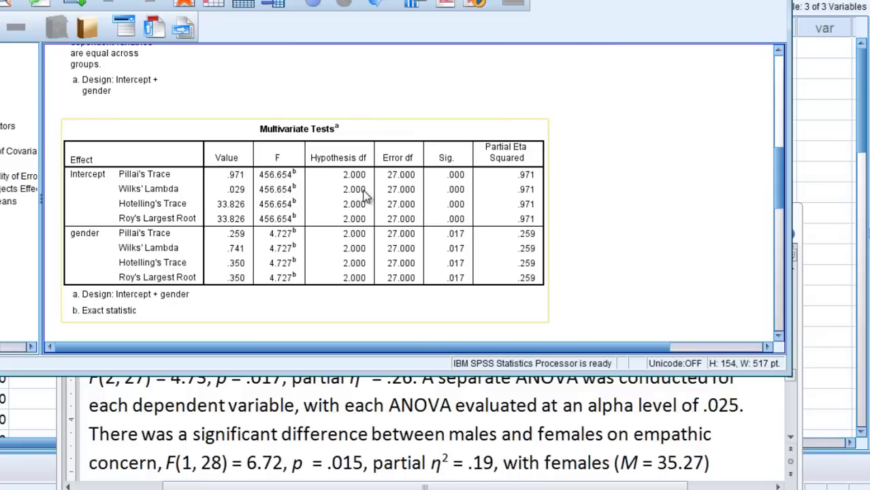
scroll(297, 158, down, 3)
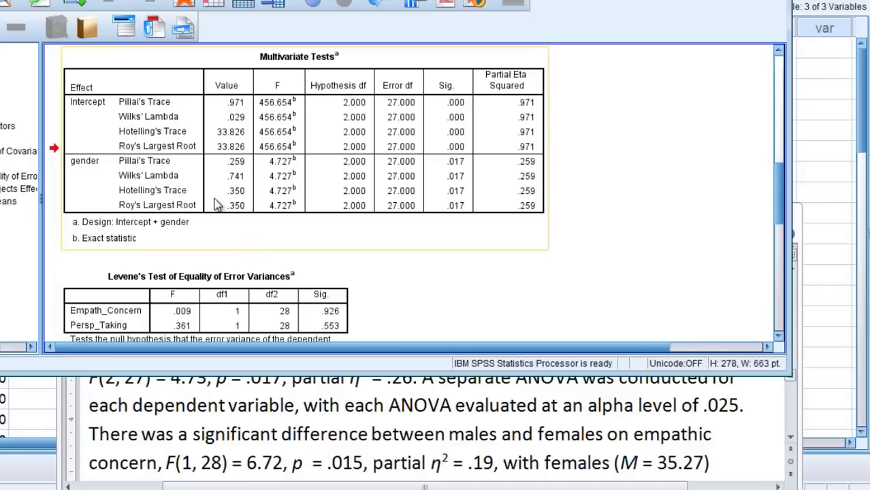
double_click(166, 188)
Highlight gender's Wilks' Lambda row (.741, F 4.727, Sig. .017, eta .259), then shrink the Viewer to reveal Word.
click(162, 178)
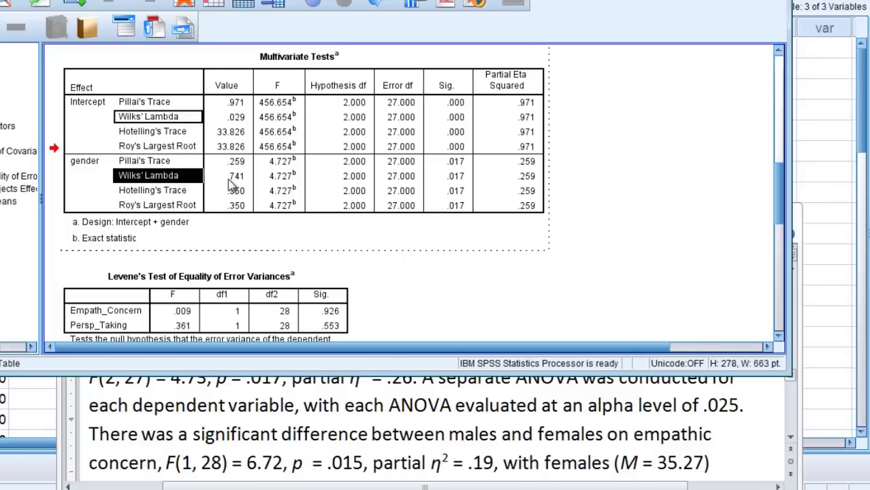
ctrl+click(230, 179)
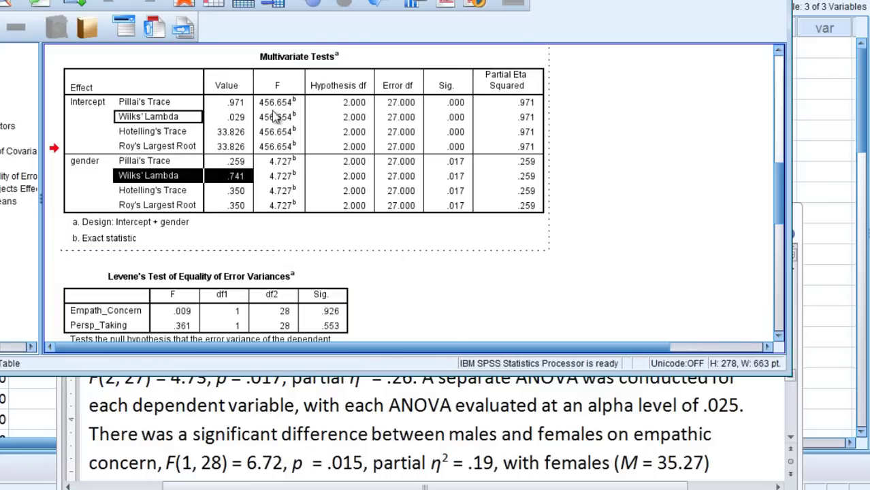
ctrl+click(284, 177)
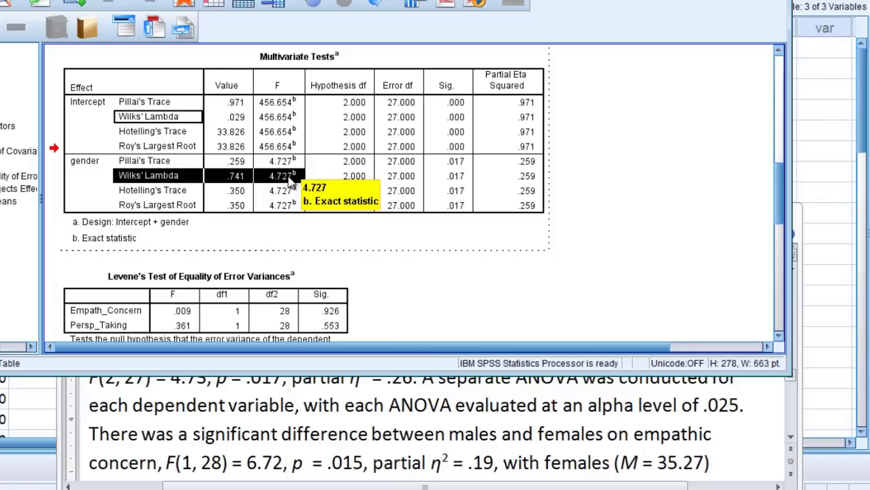
ctrl+click(355, 176)
ctrl+click(395, 178)
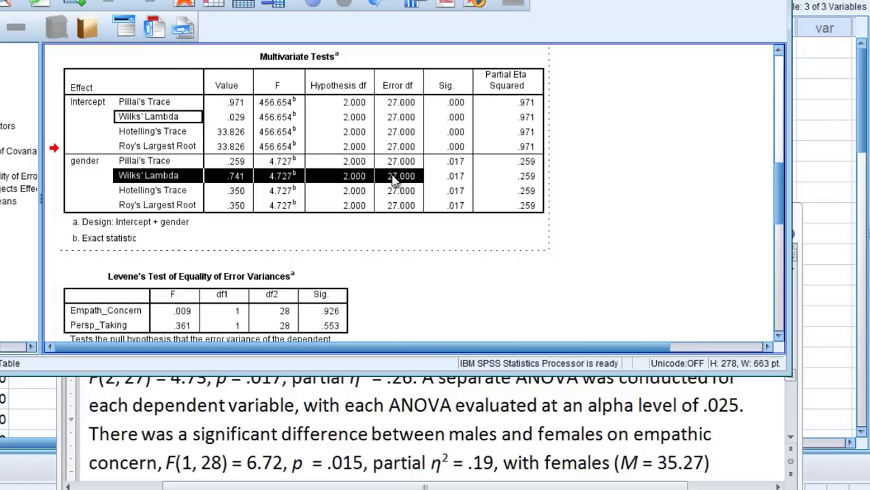
ctrl+click(457, 179)
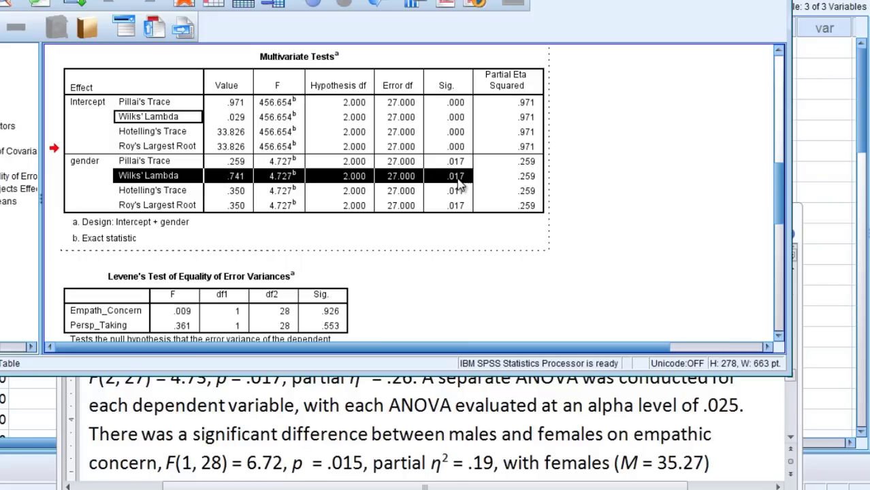
ctrl+click(532, 182)
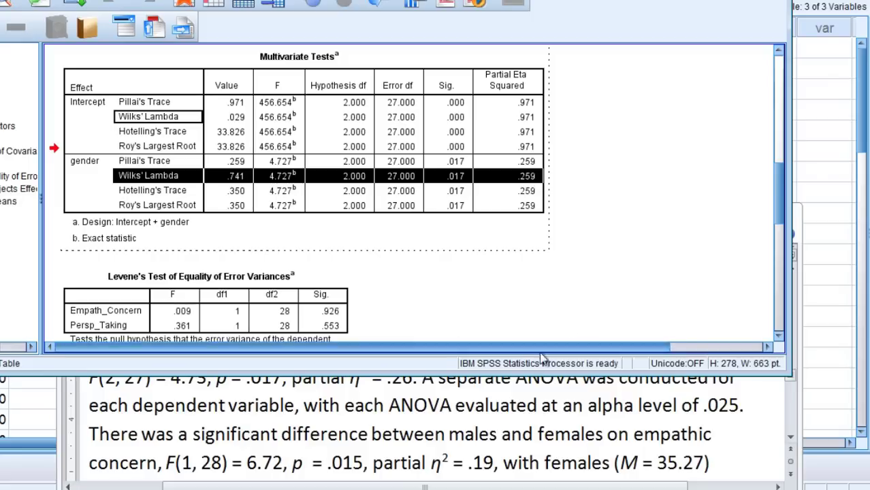
drag(511, 371, 521, 310)
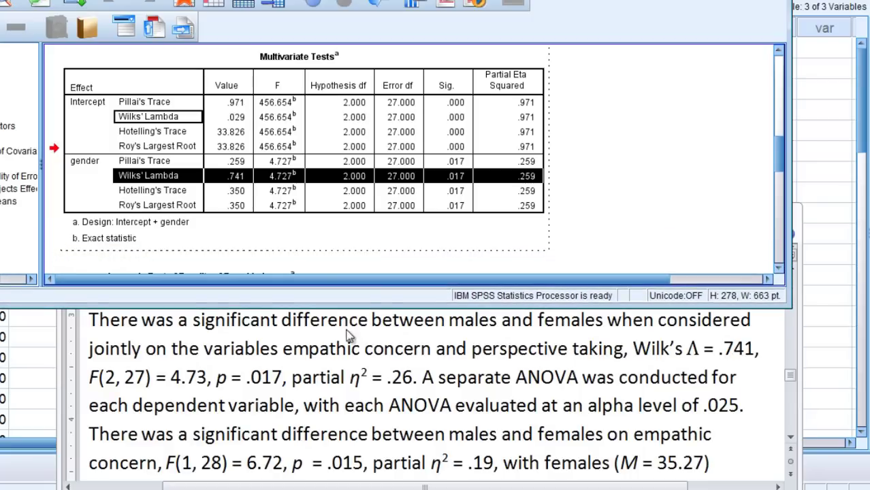
click(160, 326)
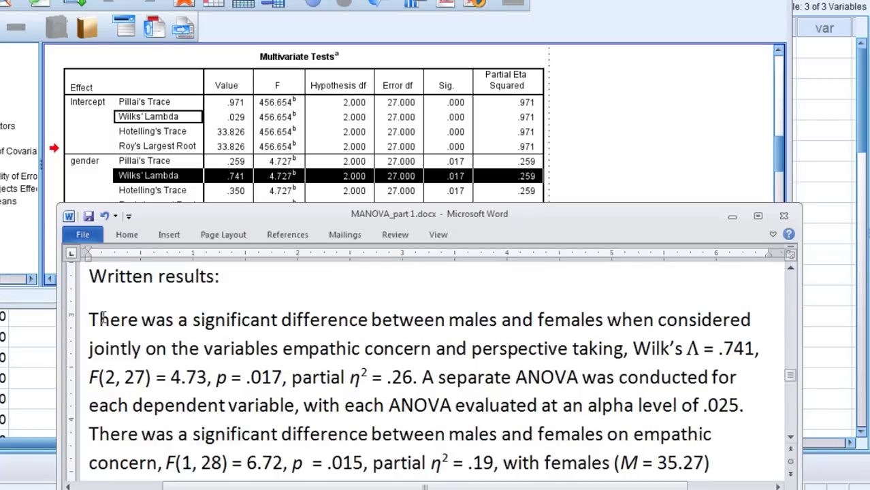
drag(99, 320, 691, 357)
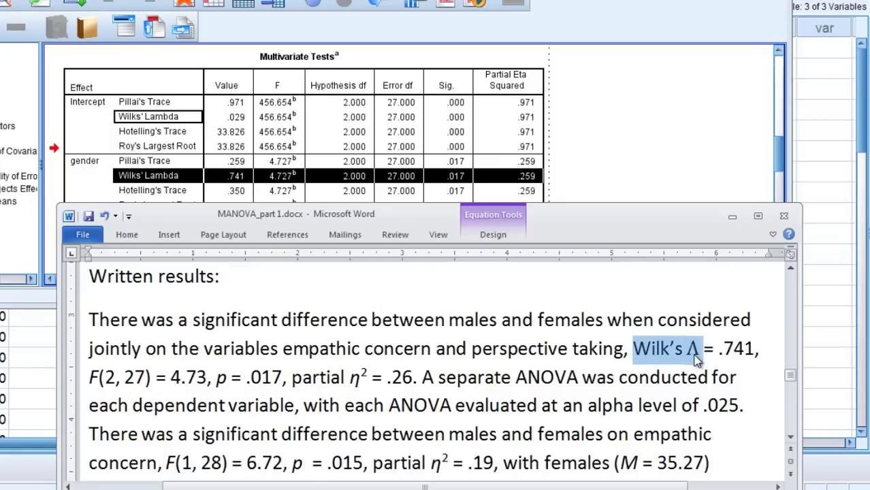
click(728, 349)
double_click(728, 349)
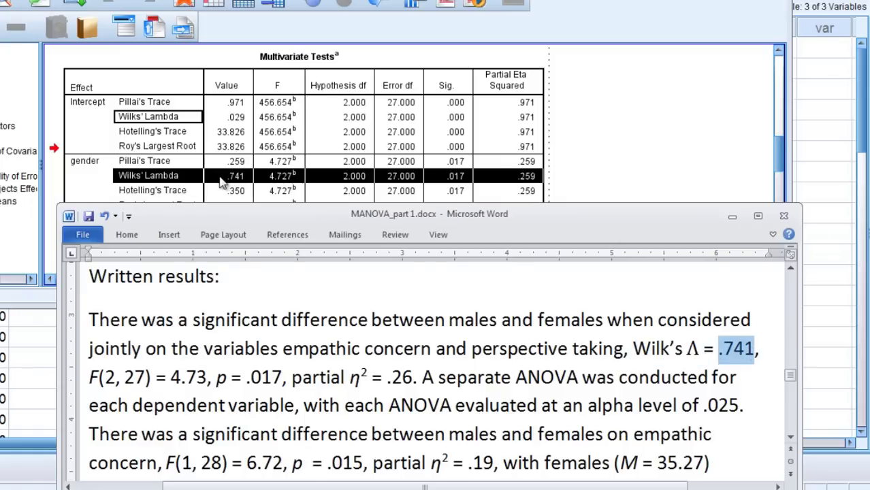
drag(89, 377, 156, 379)
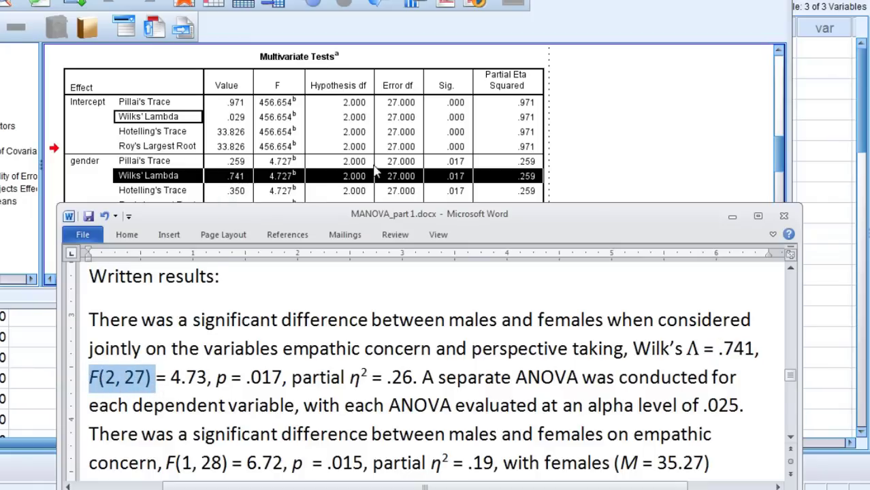
click(354, 182)
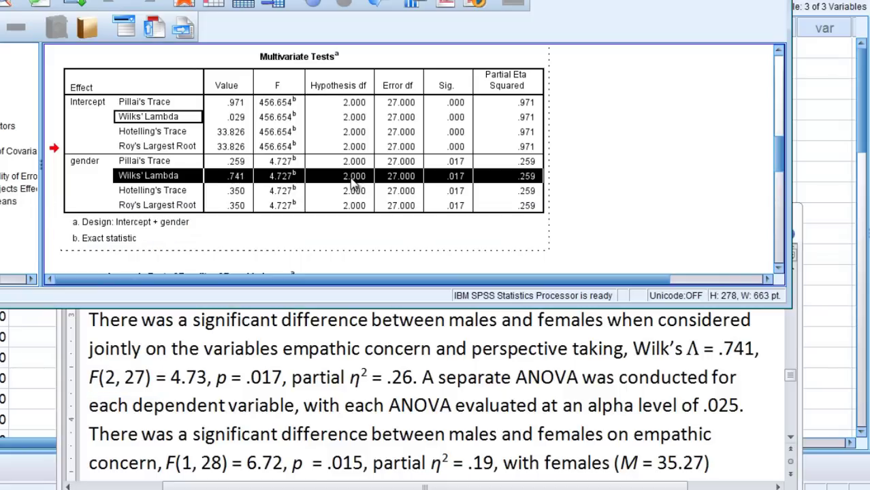
click(396, 177)
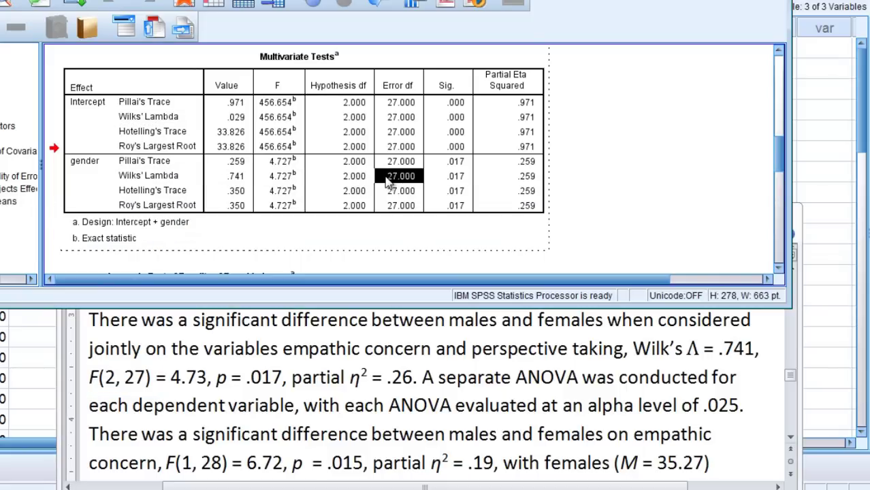
click(171, 377)
drag(170, 378, 210, 377)
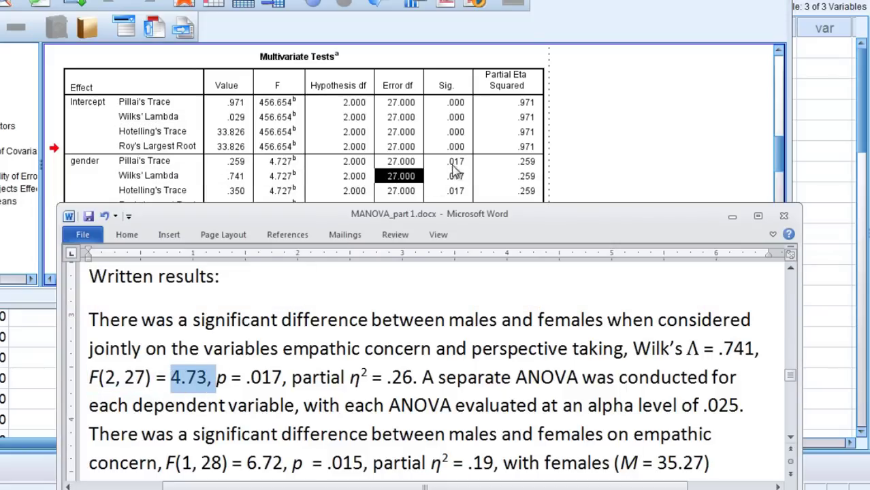
click(277, 178)
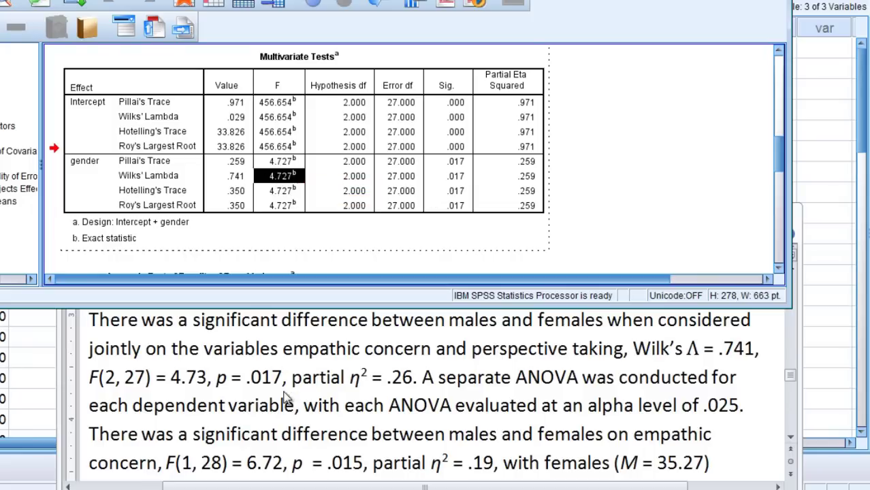
click(220, 377)
drag(218, 376, 413, 379)
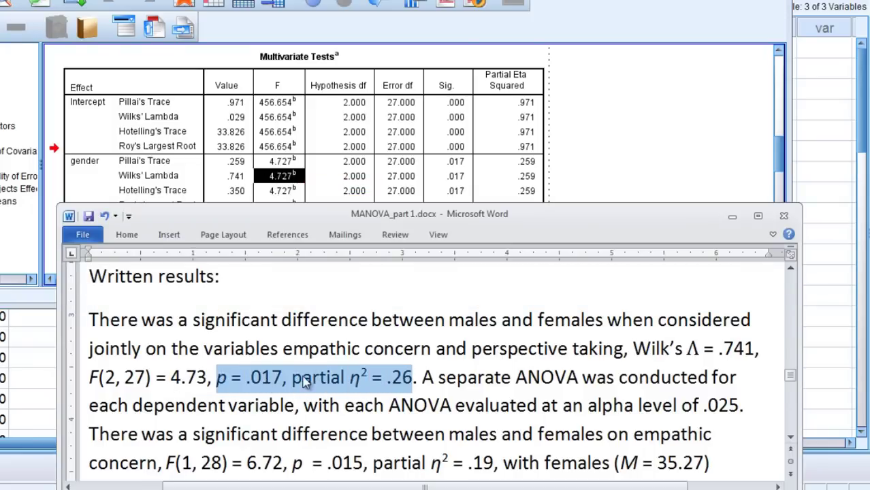
click(461, 181)
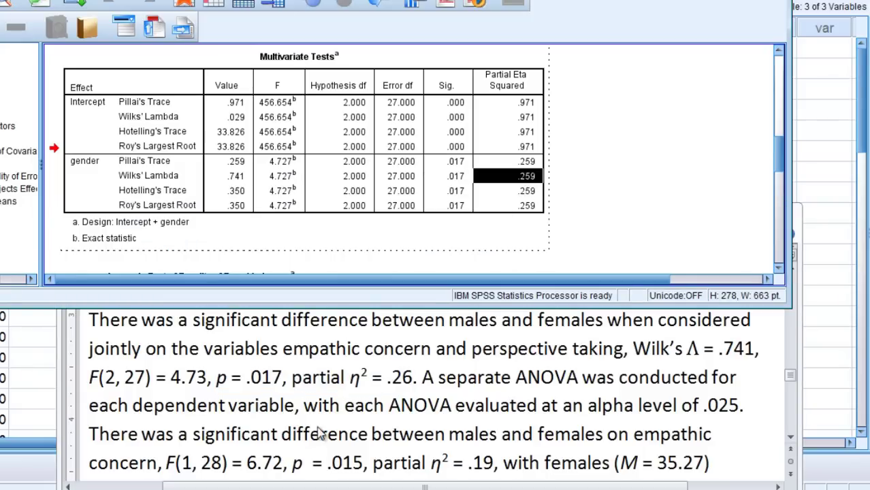
drag(291, 377, 414, 366)
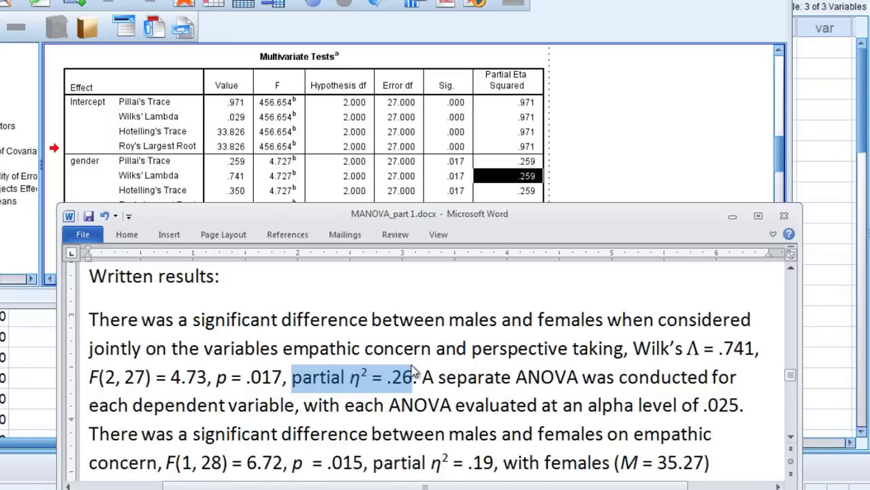